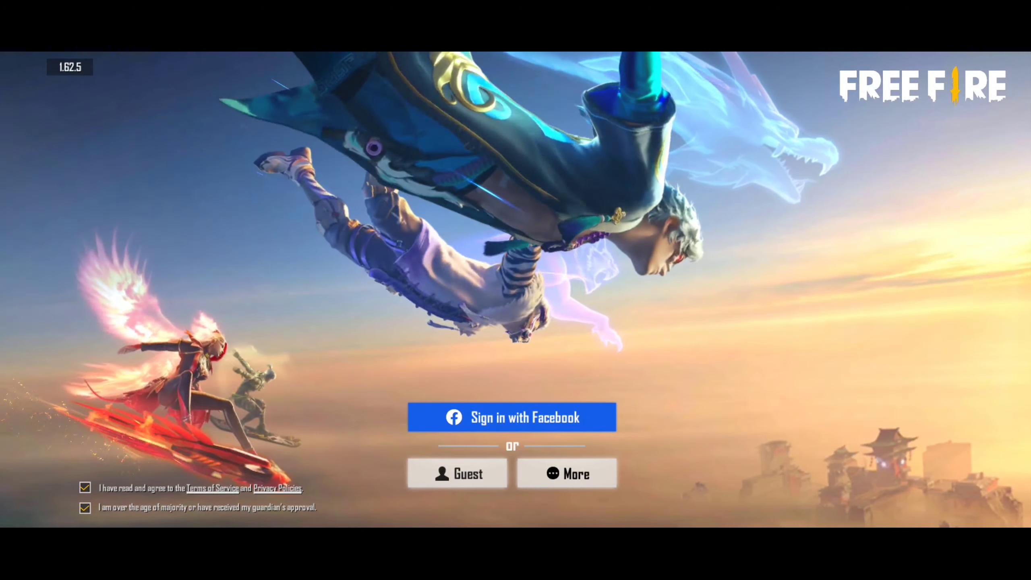
Step: Check the notification panel and volume, then sign in with Google and enter the lobby
drag(516, 57, 516, 322)
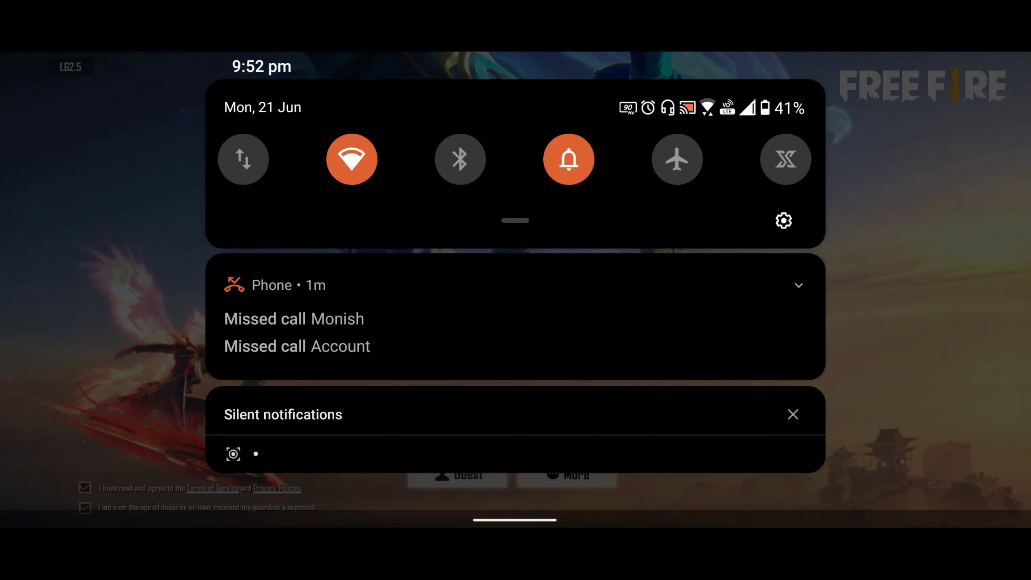
drag(515, 451, 516, 81)
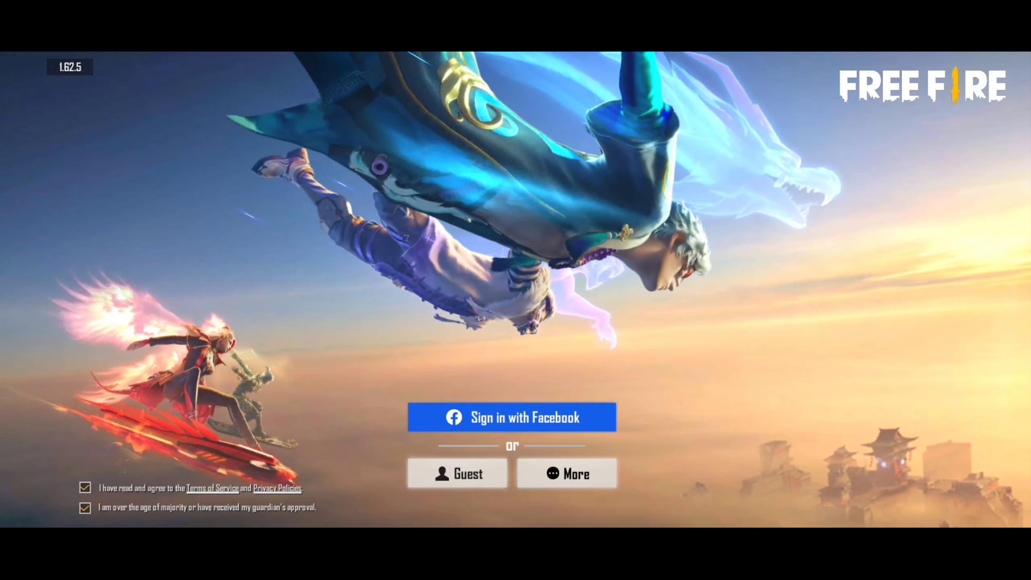
key(XF86AudioLowerVolume)
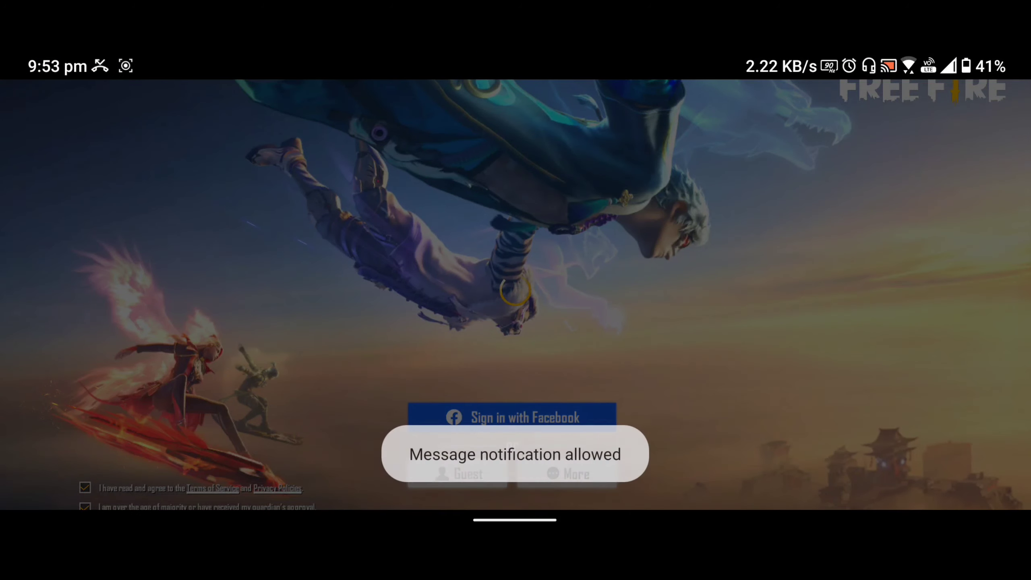
scroll(516, 306, down, 5)
scroll(516, 306, down, 5)
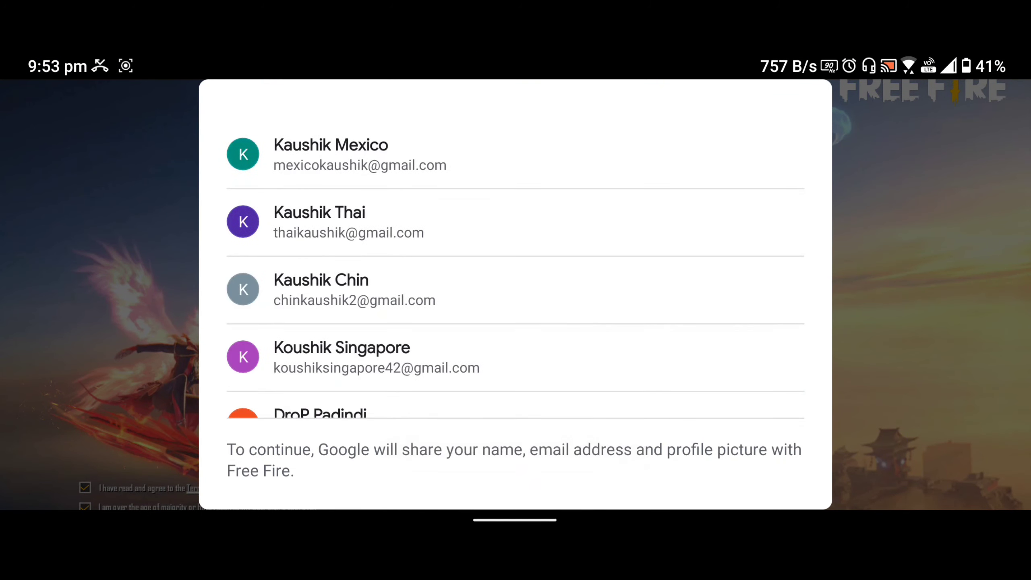
scroll(515, 306, down, 5)
click(516, 329)
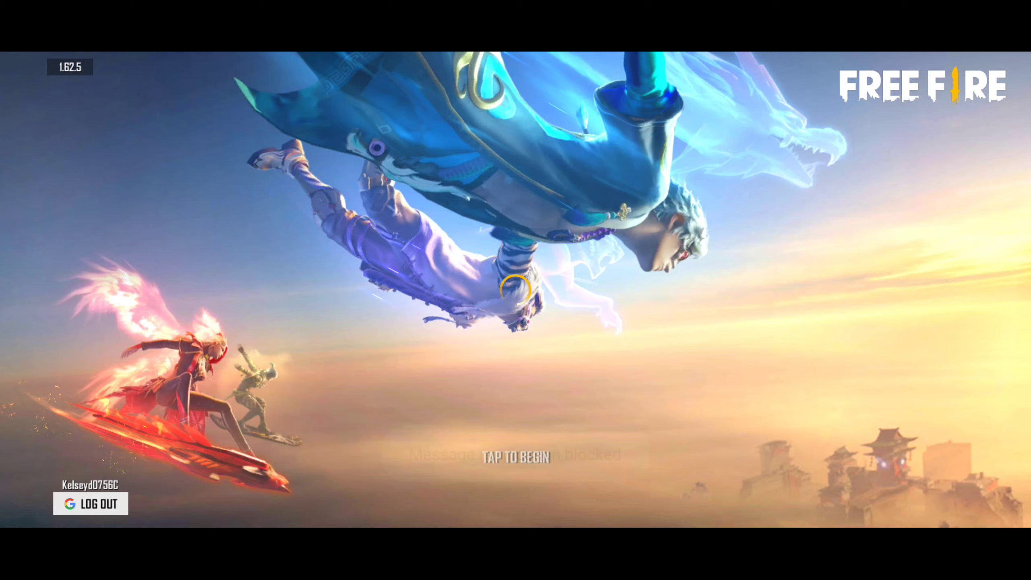
click(515, 322)
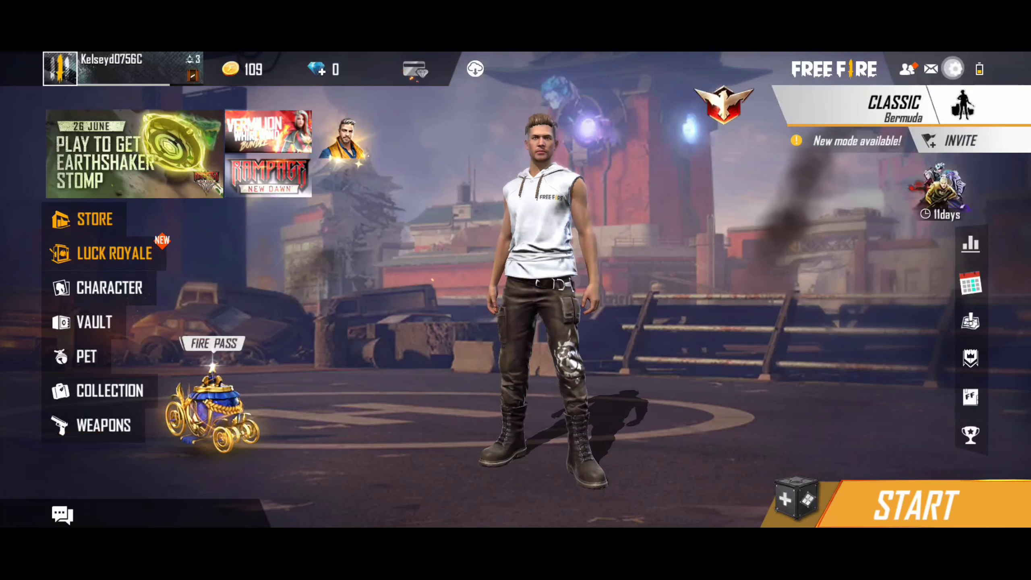
Step: Set the game language to हिंदी, accept the restart notice, and quit the game
click(955, 68)
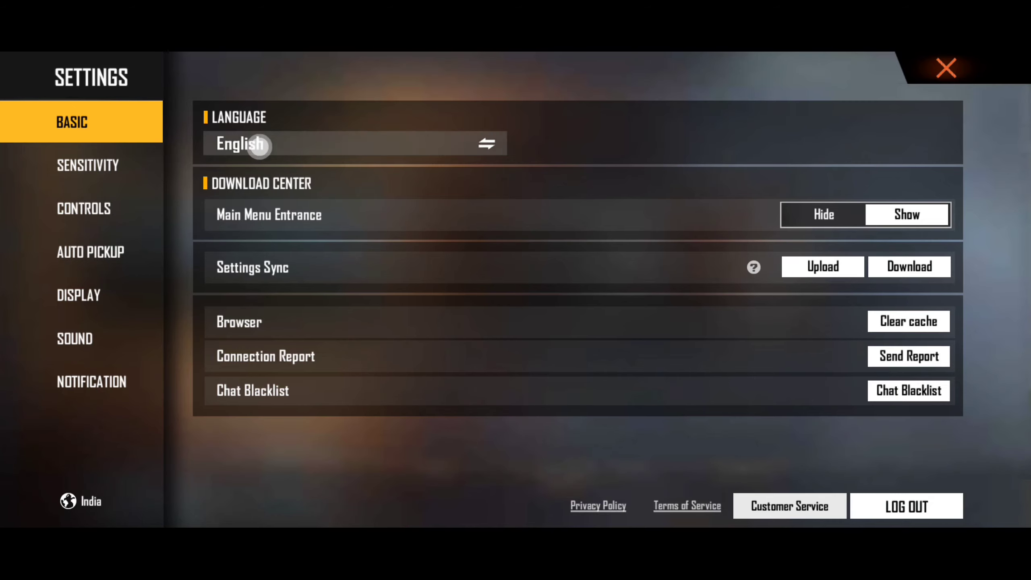
click(282, 150)
click(596, 410)
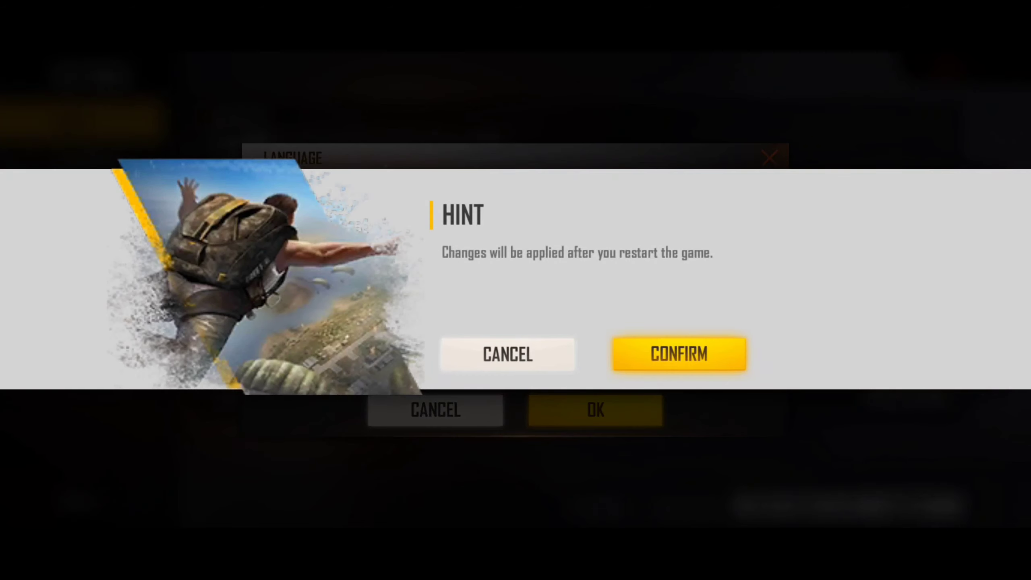
click(679, 354)
click(946, 69)
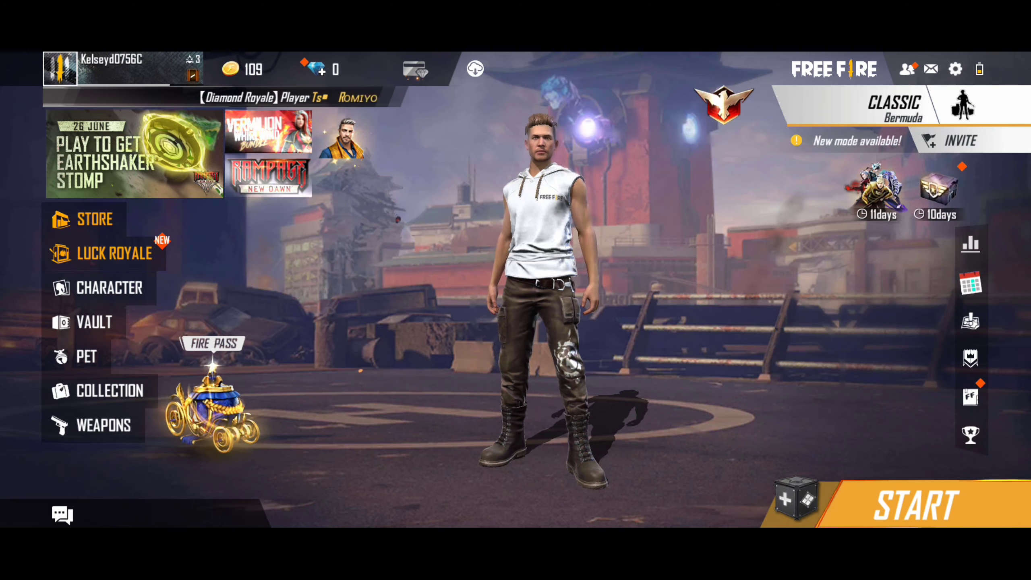
key(Escape)
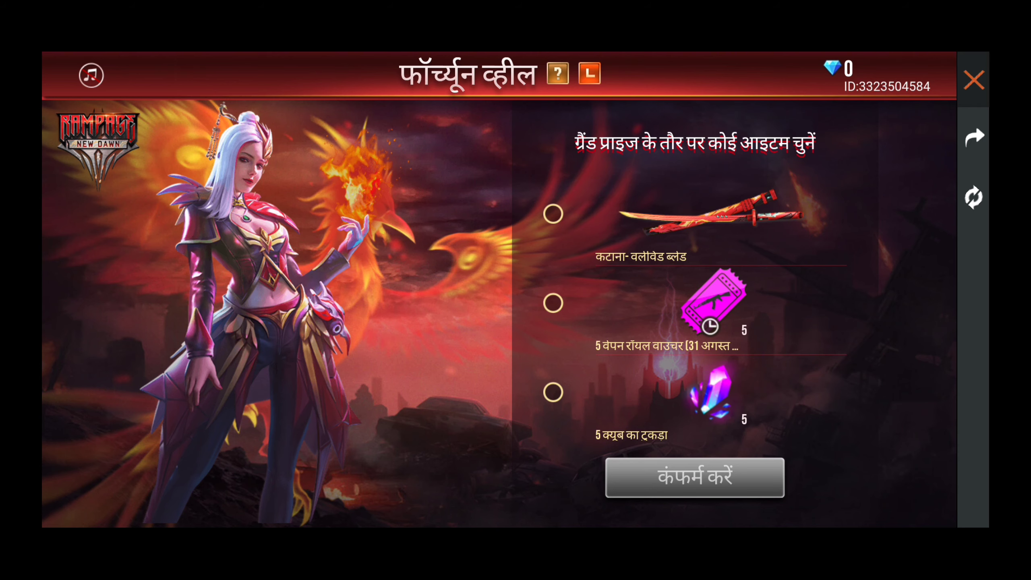
Step: Select the Whirlwind Blade katana as the Fortune Wheel grand prize and lock it in
click(553, 214)
click(694, 477)
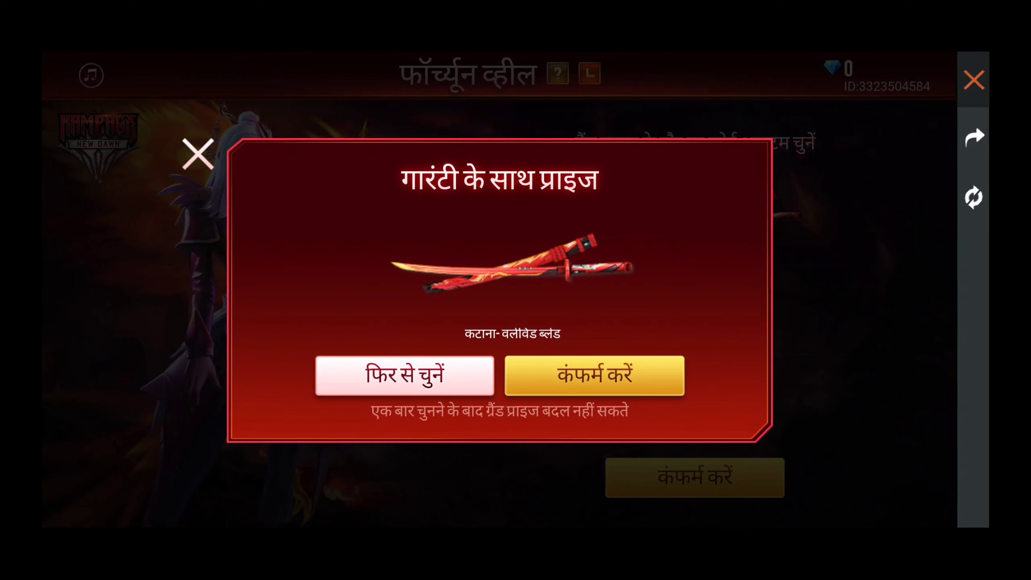
click(591, 375)
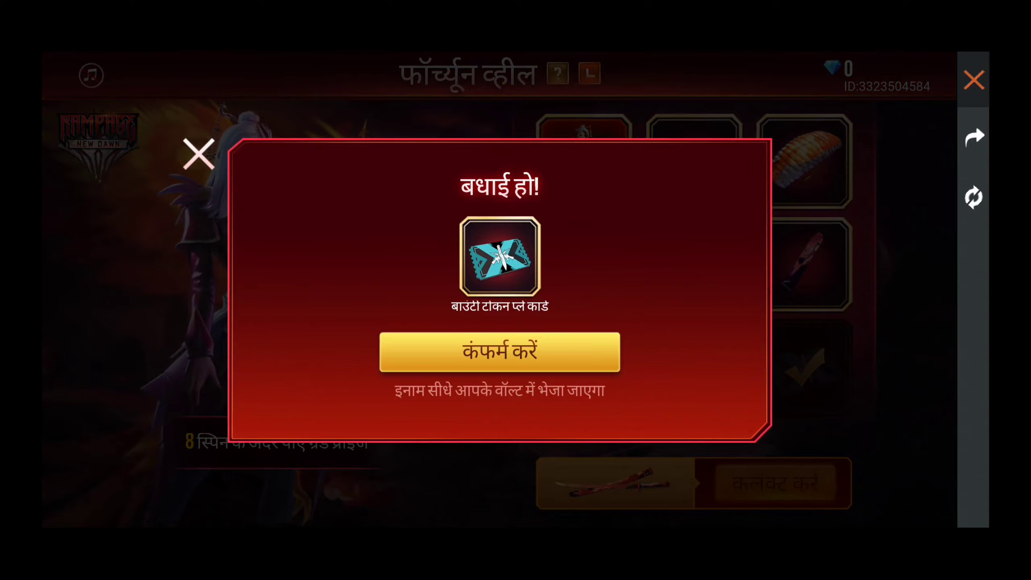
Step: Use the free spin, win the katana, and send it to the vault
click(500, 352)
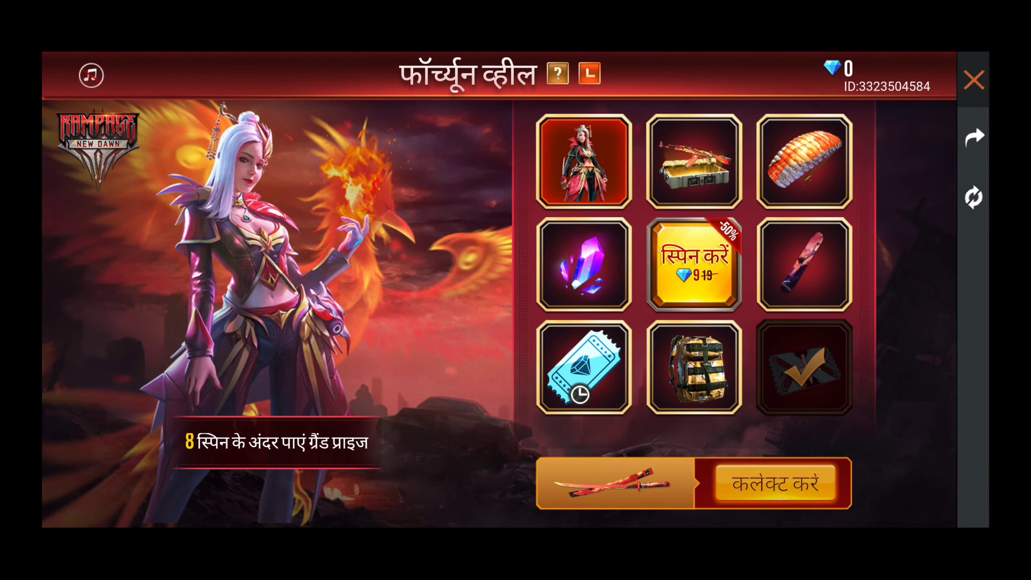
click(774, 483)
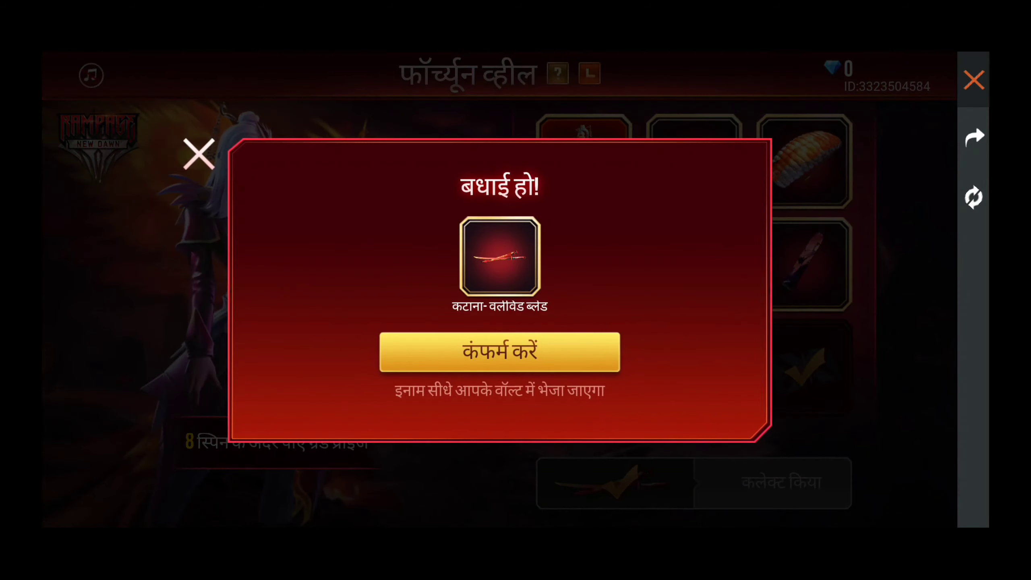
click(500, 352)
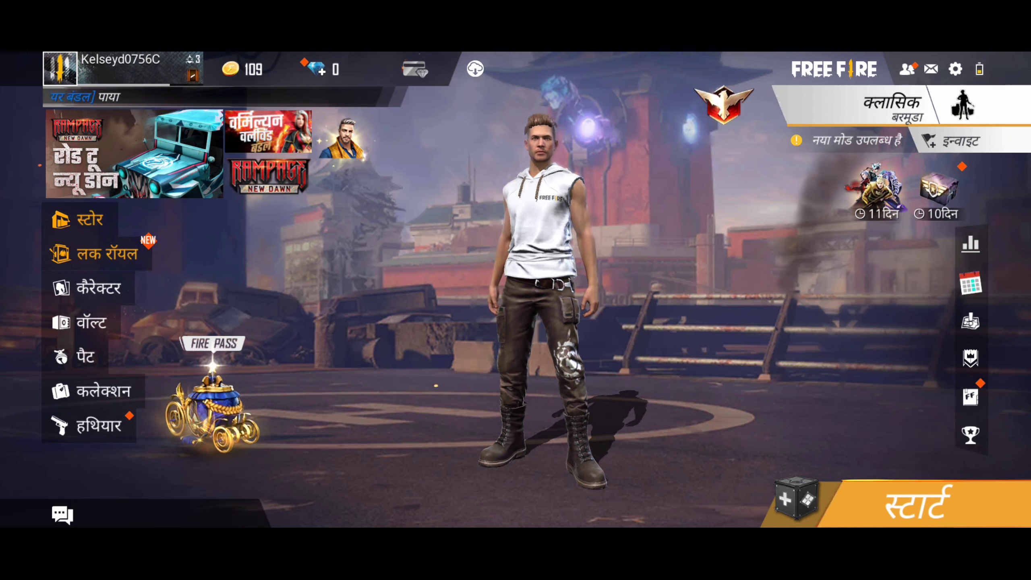
Step: Equip the Whirlwind Blade skin from the armory's melee katana section, then close the armory
click(97, 425)
click(362, 298)
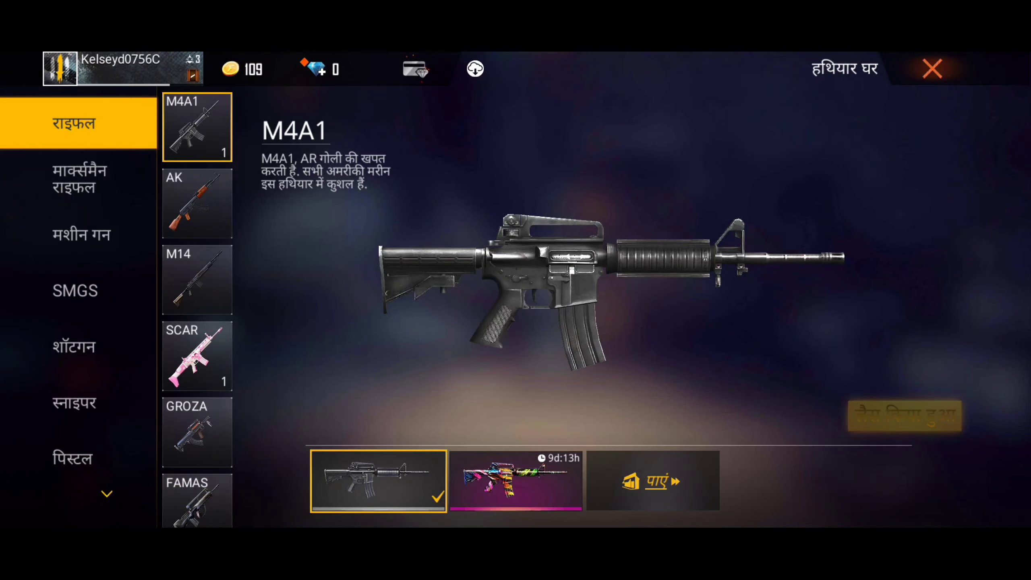
scroll(77, 403, down, 2)
drag(78, 410, 78, 324)
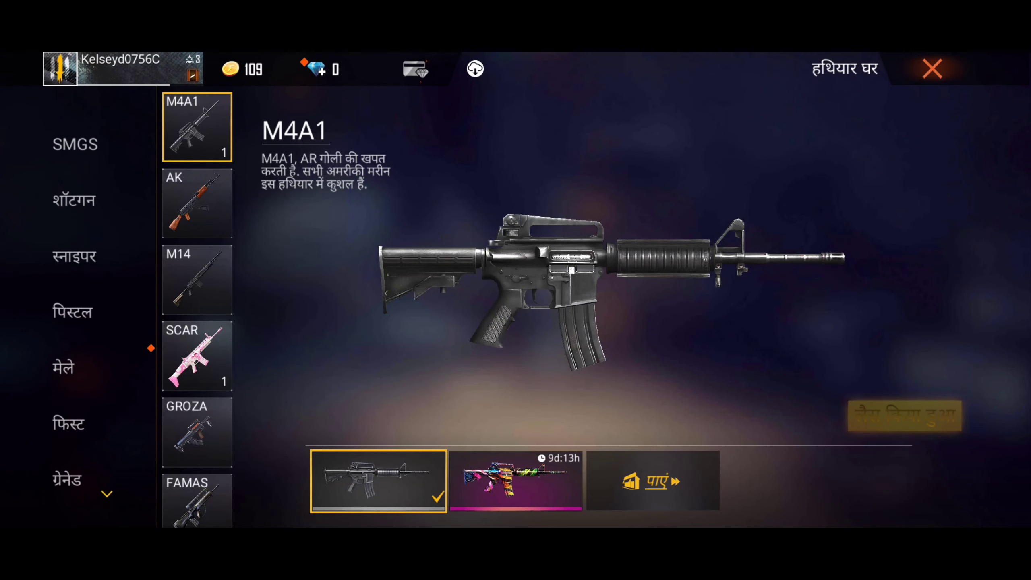
click(65, 367)
click(197, 356)
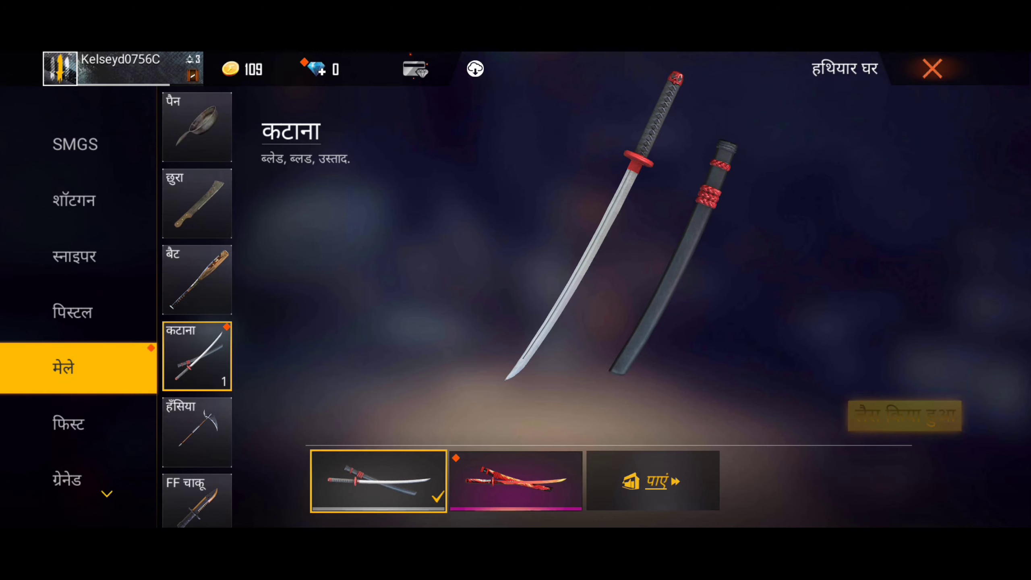
click(516, 481)
click(903, 415)
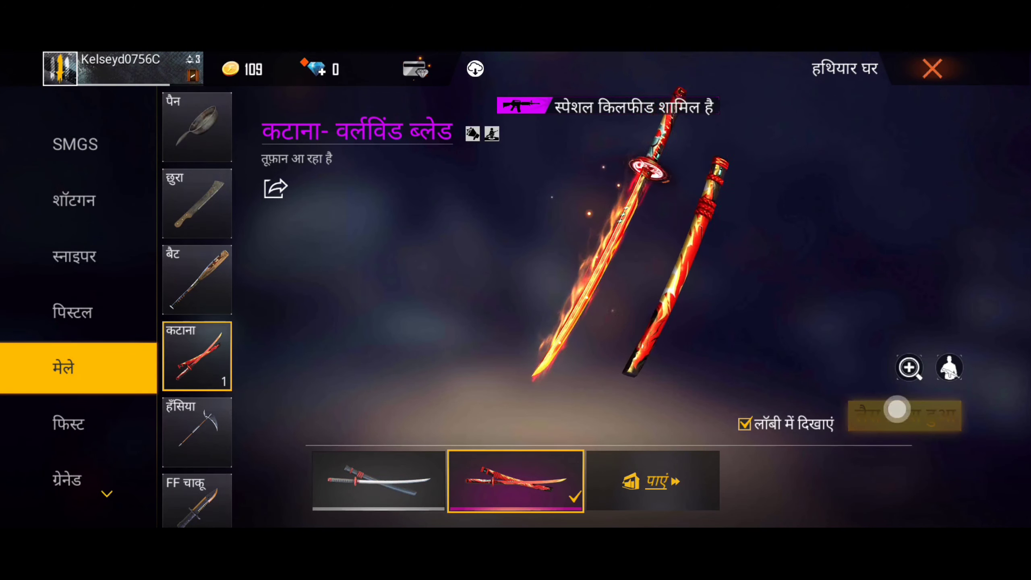
click(932, 69)
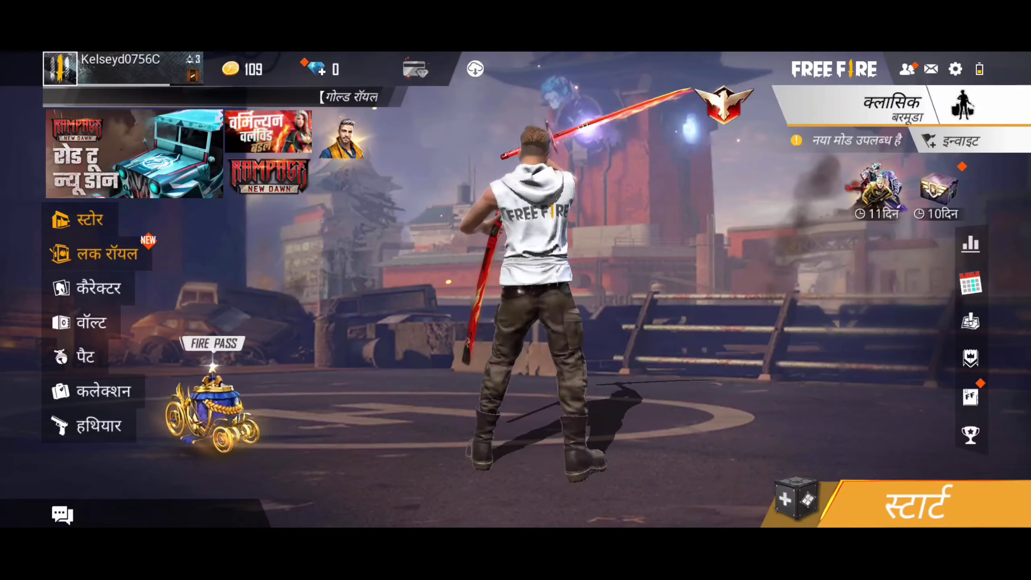
Step: Open Settings and show the language list, where English is currently marked
click(956, 68)
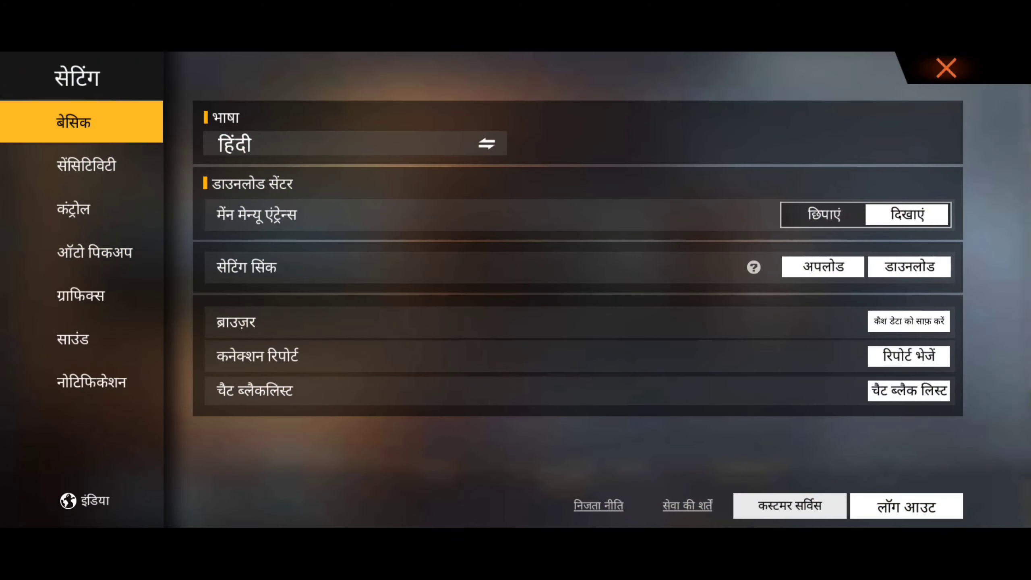
click(301, 129)
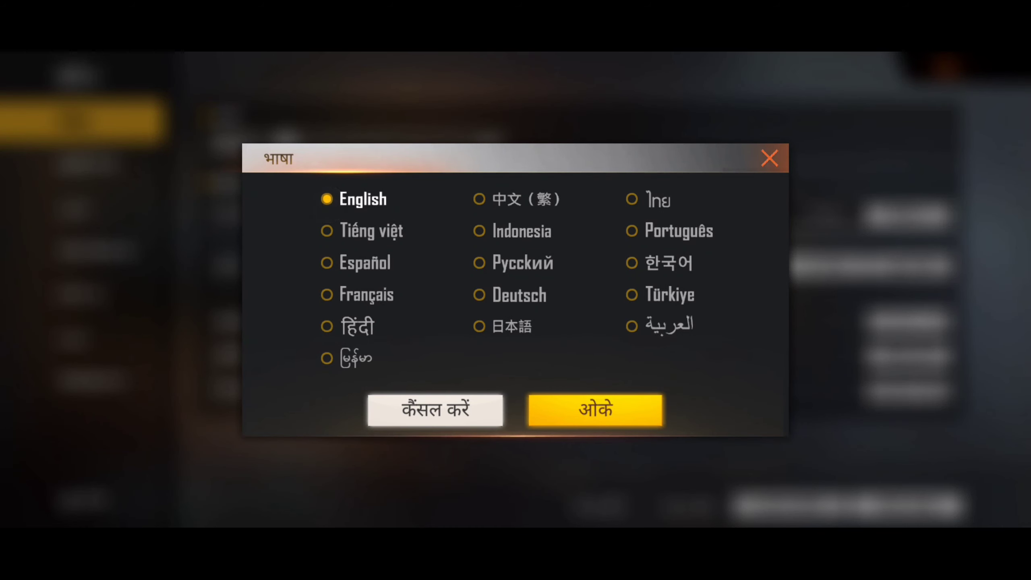